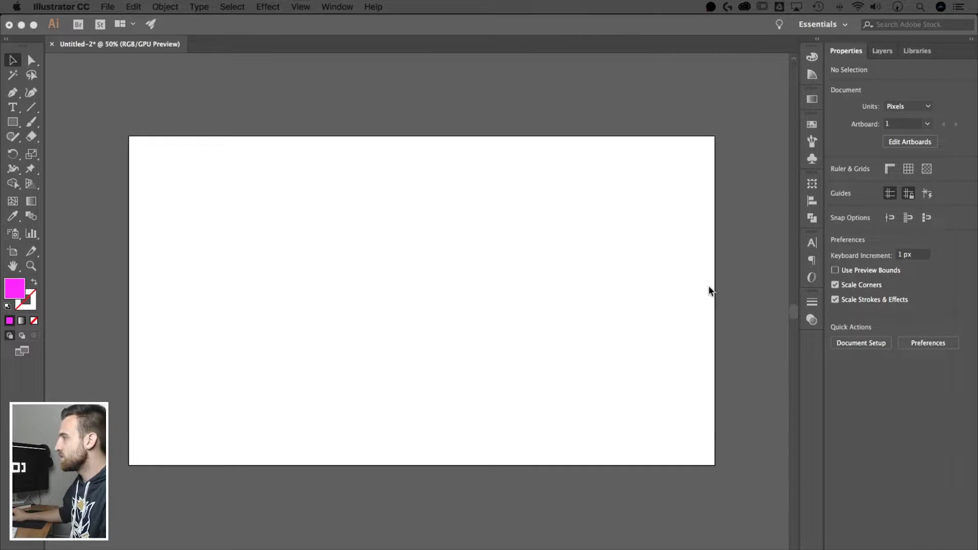
Step: Turn on View > Show Grid so the grid covers the empty artboard and canvas
click(608, 250)
click(302, 7)
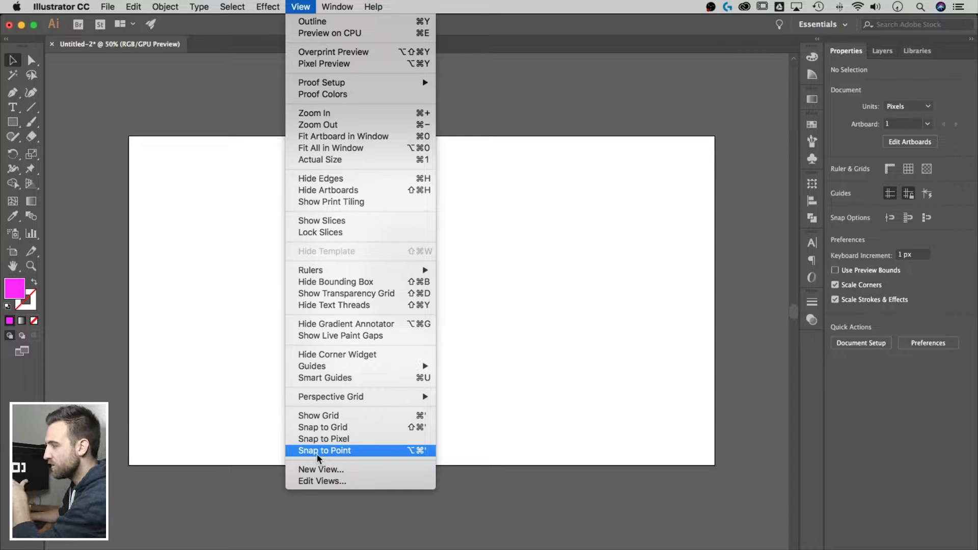
click(317, 416)
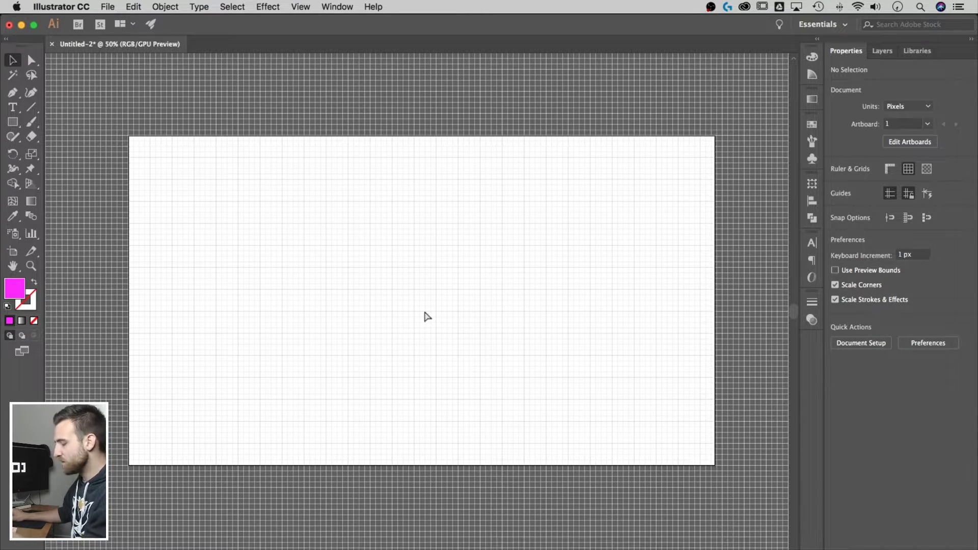
Step: Zoom from 100% up to 1200%, then settle back at 800% on the gridded artboard
key(super+1)
key(super+equal)
key(super+equal)
key(super+equal)
key(super+equal)
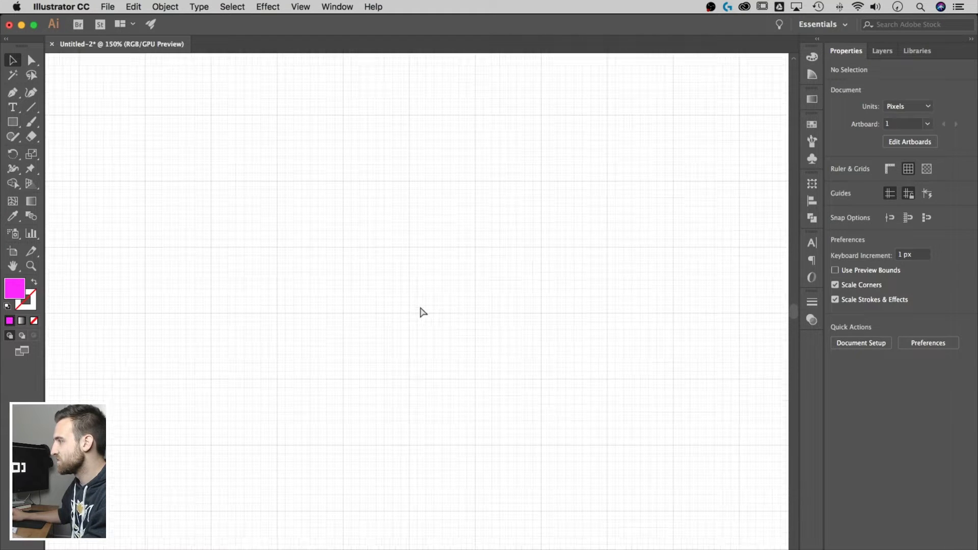
key(super+equal)
key(super+equal)
key(super+equal)
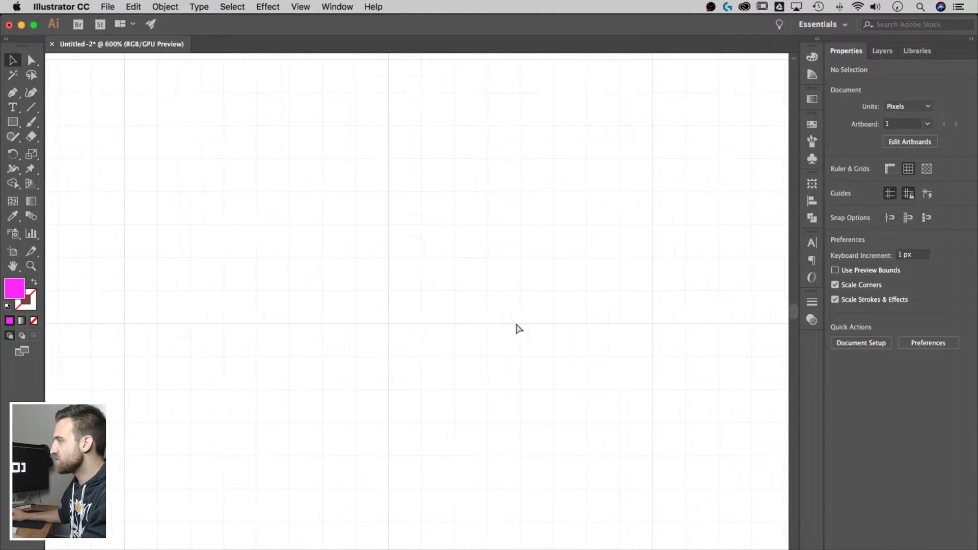
key(super+minus)
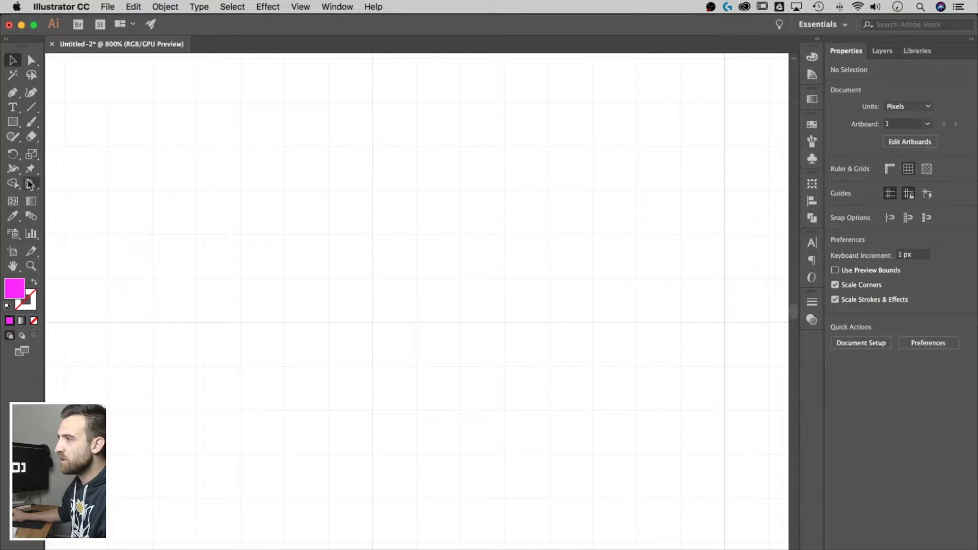
Step: Draw a 69.125 × 52.75 px magenta rectangle and move it to X 937.438, Y 575.75
click(13, 122)
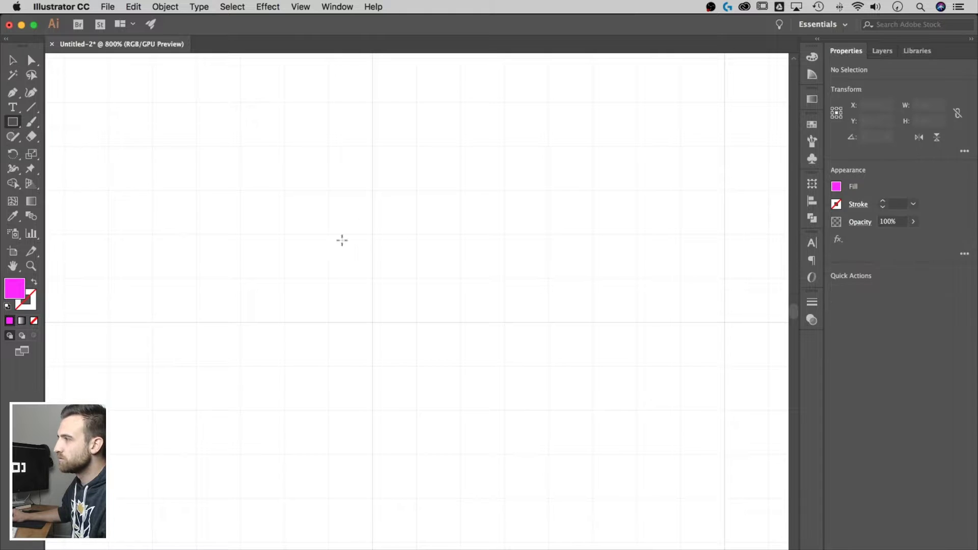
drag(187, 204, 526, 460)
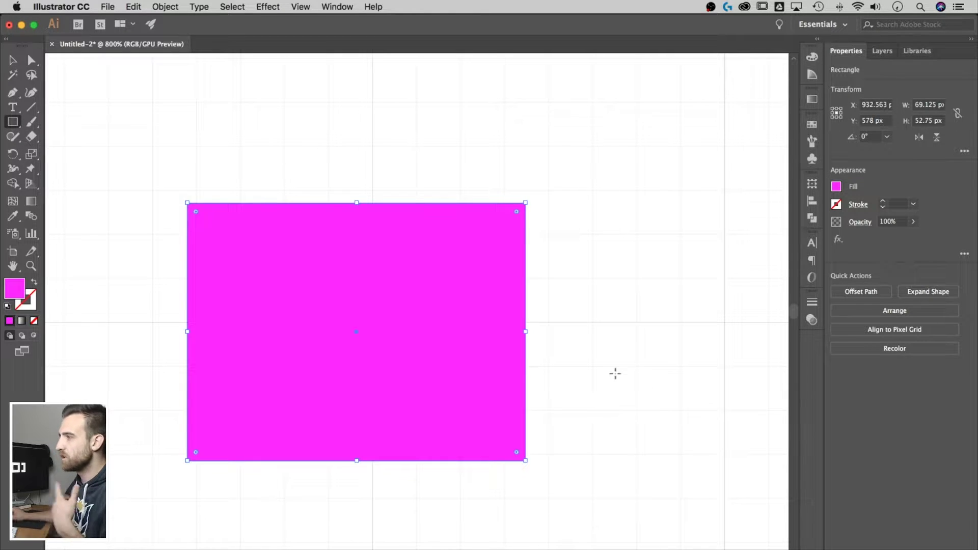
click(12, 59)
drag(463, 259, 496, 234)
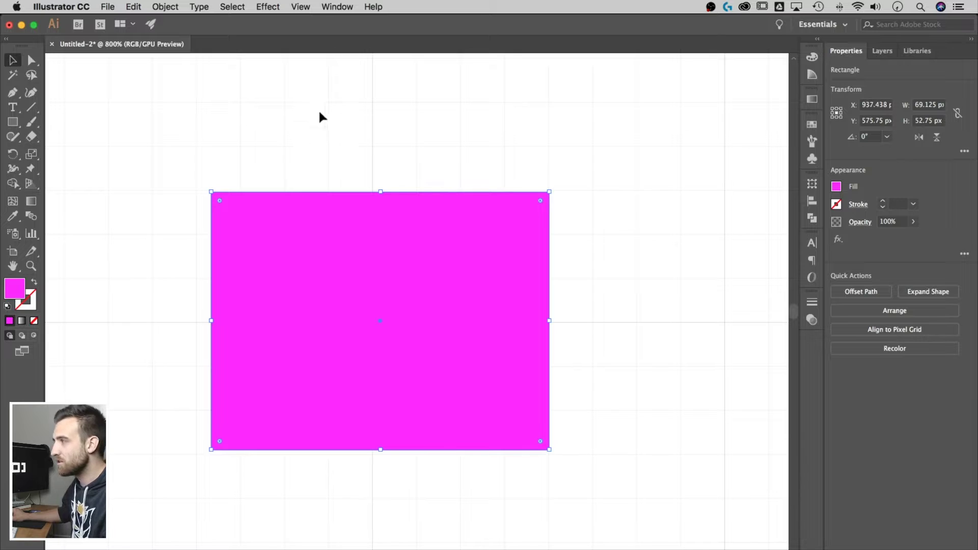
Step: Enable Snap to Grid and snap the rectangle to 60.125 × 54 px at X 932.938, Y 567
click(302, 6)
click(303, 5)
click(303, 6)
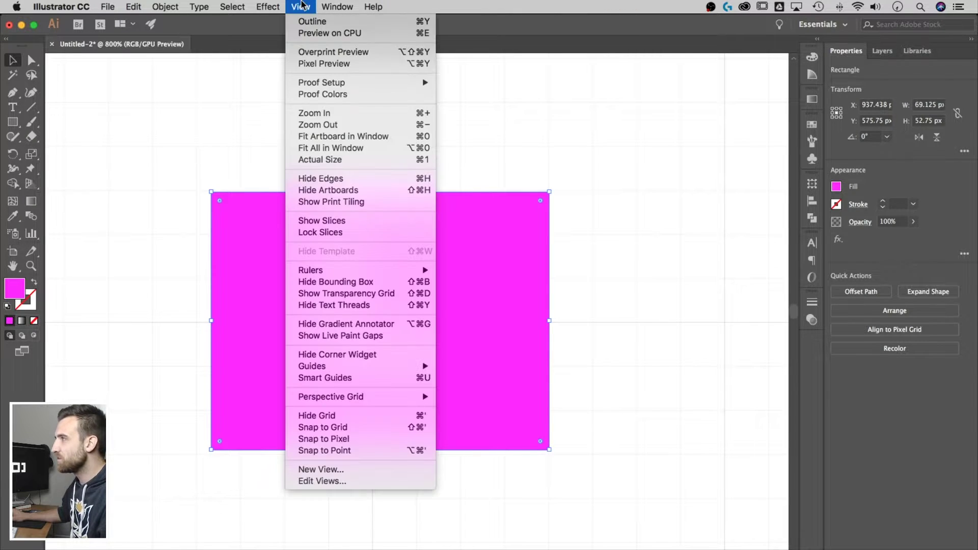
click(355, 429)
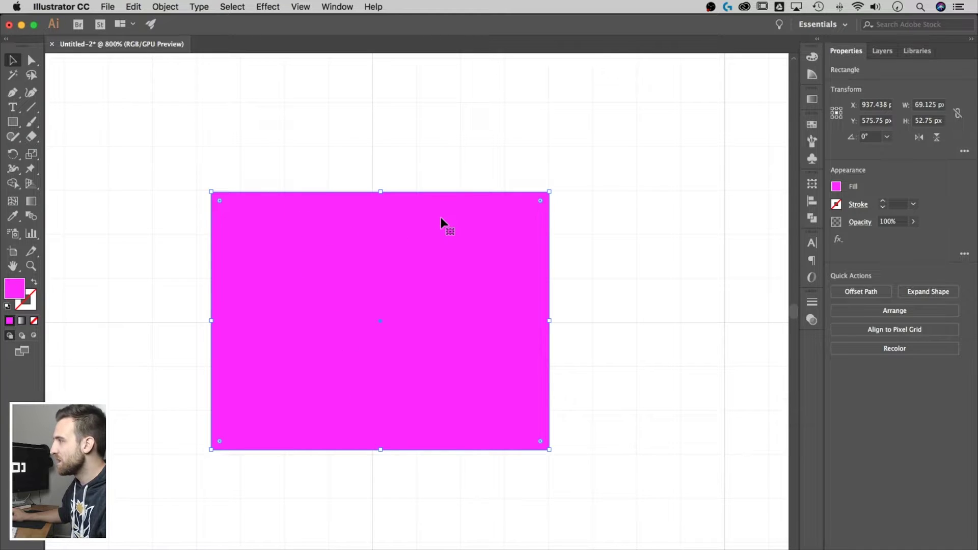
drag(441, 218, 463, 174)
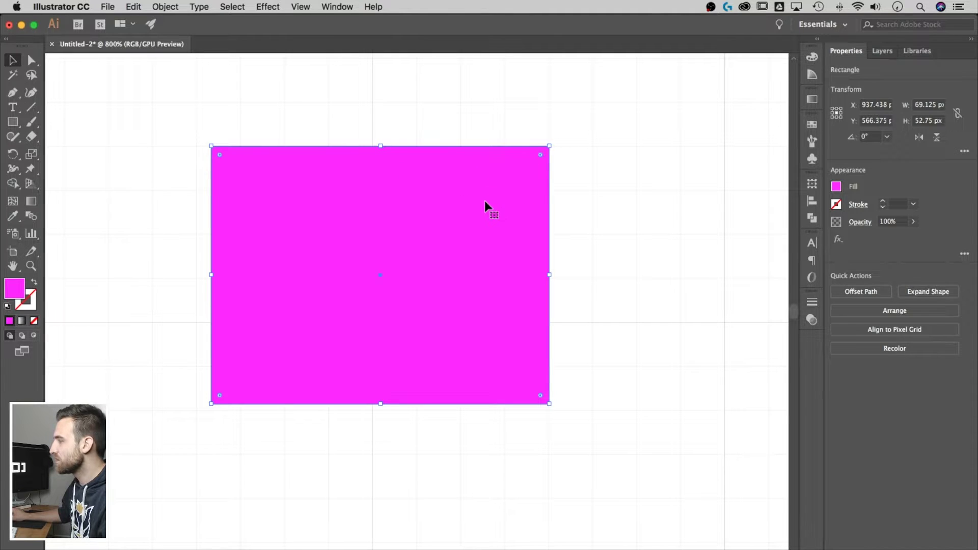
drag(549, 404, 508, 394)
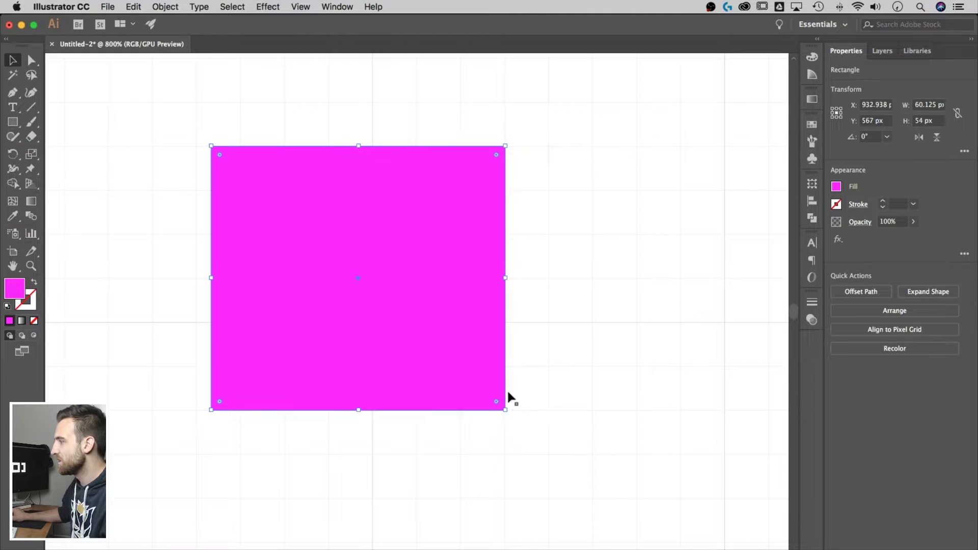
Step: Draw a second magenta rectangle to the right of the first one
click(12, 121)
scroll(496, 165, right, 2)
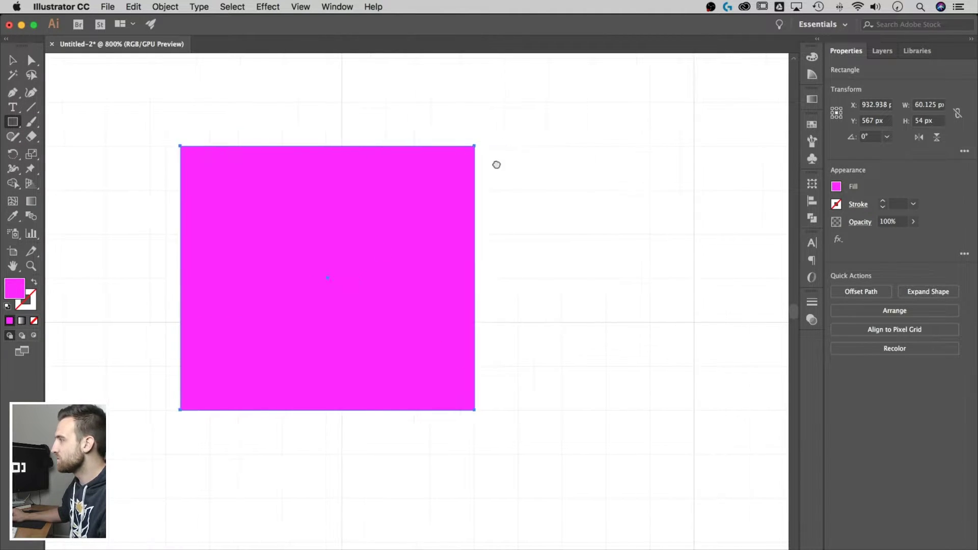
scroll(496, 165, right, 3)
drag(452, 166, 677, 326)
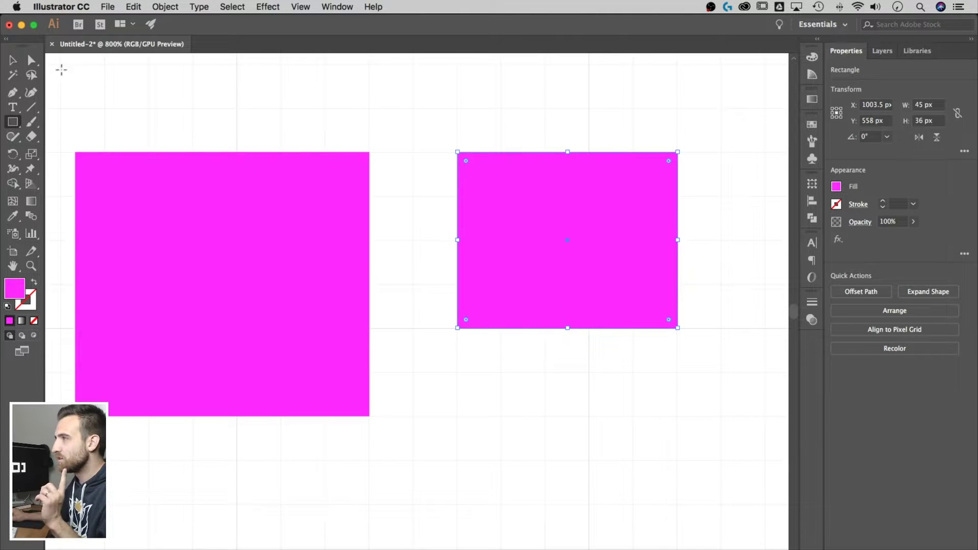
Step: Resize the new rectangle to 36 × 27 px at X 999, Y 553.5 and deselect everything
click(12, 60)
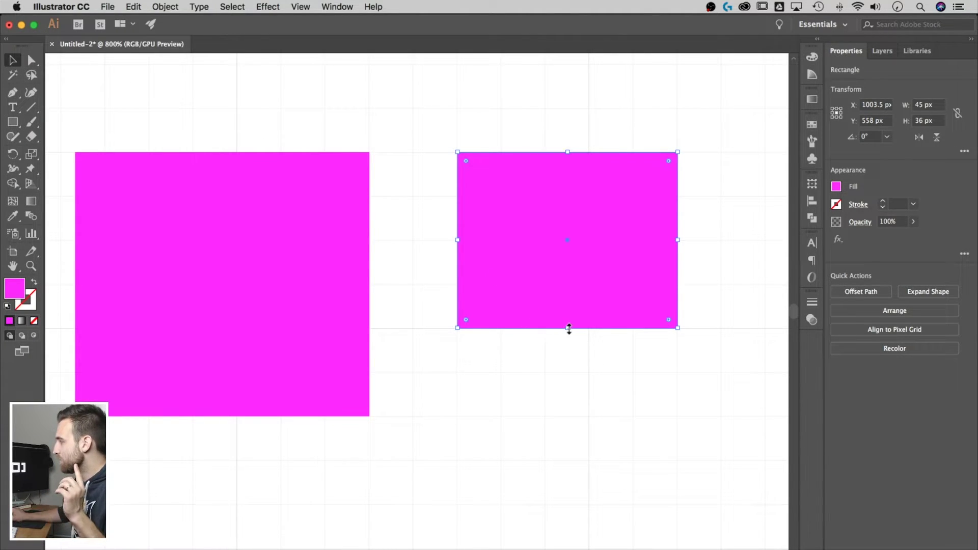
drag(568, 328, 568, 284)
drag(679, 222, 620, 220)
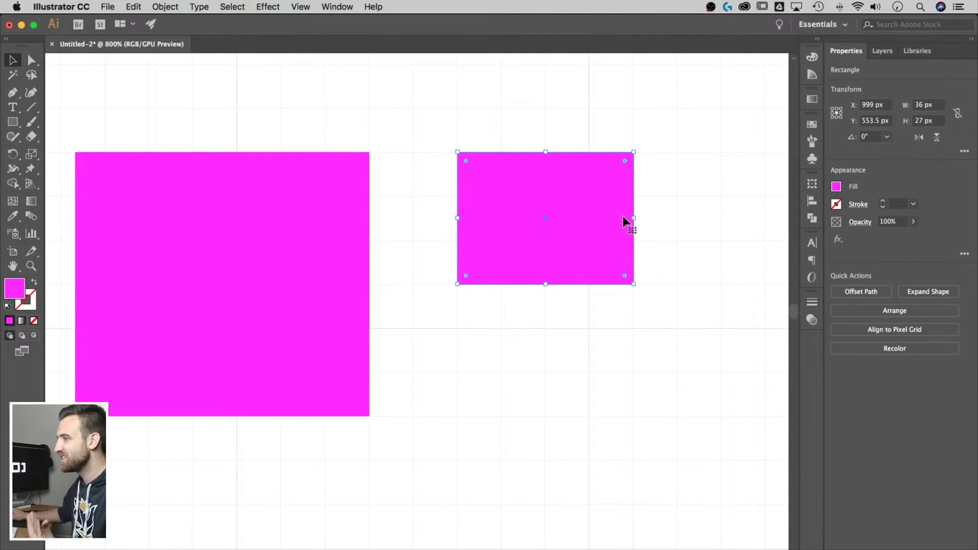
click(474, 114)
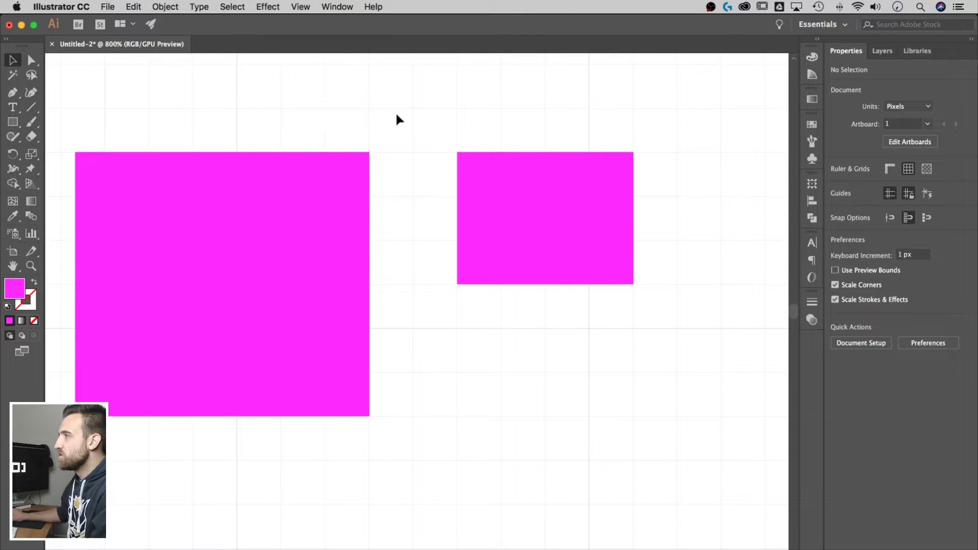
click(72, 7)
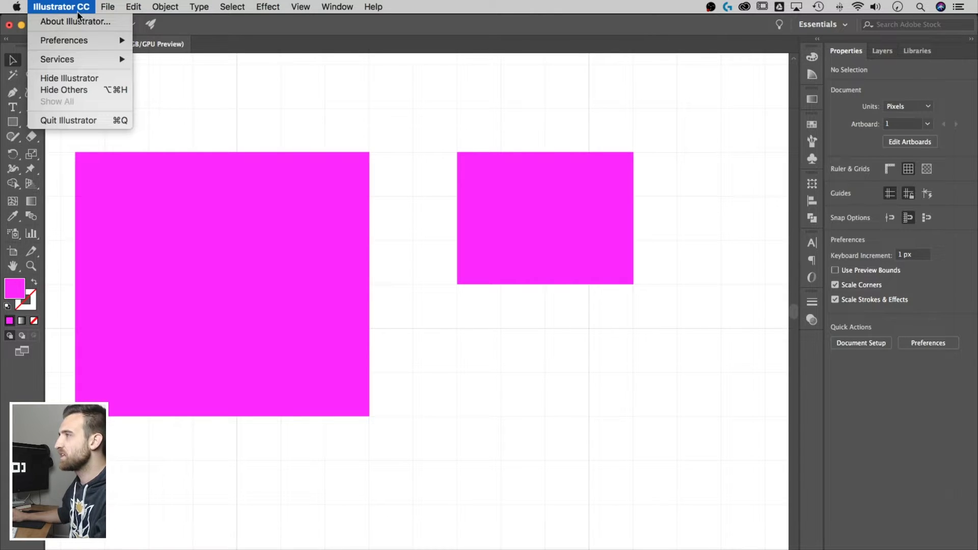
Step: Open Preferences > Guides & Grid, showing gridlines every 72 px with 8 subdivisions, and reposition the dialog
mouse_move(78, 43)
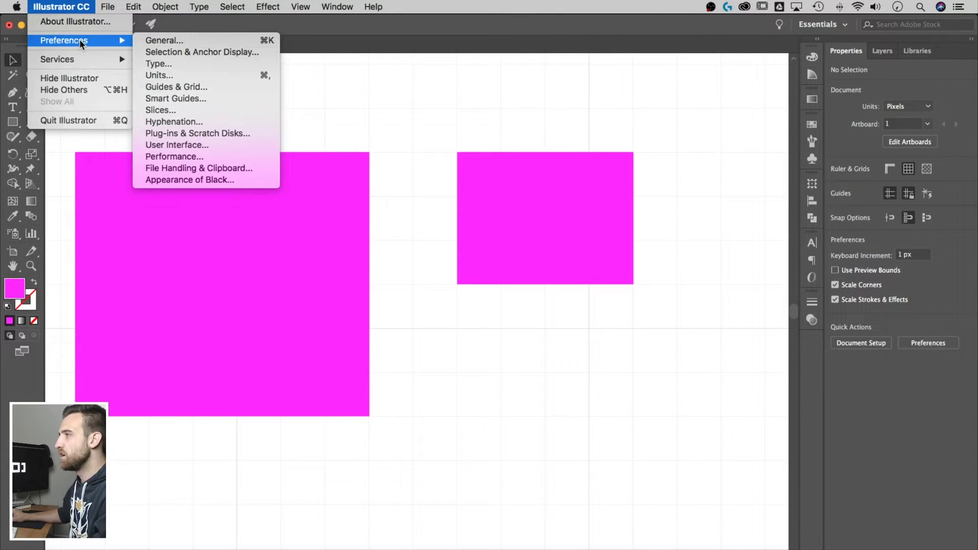
click(176, 88)
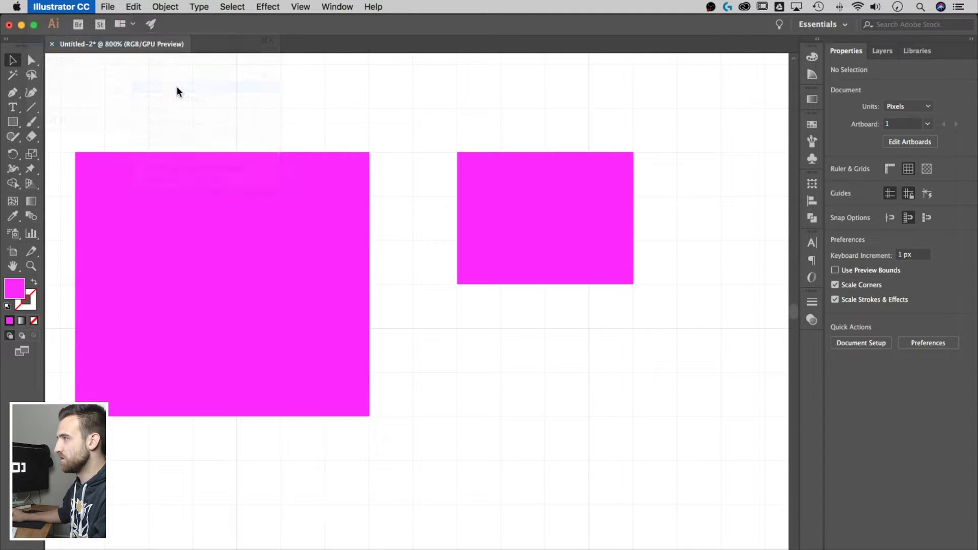
drag(476, 117, 314, 80)
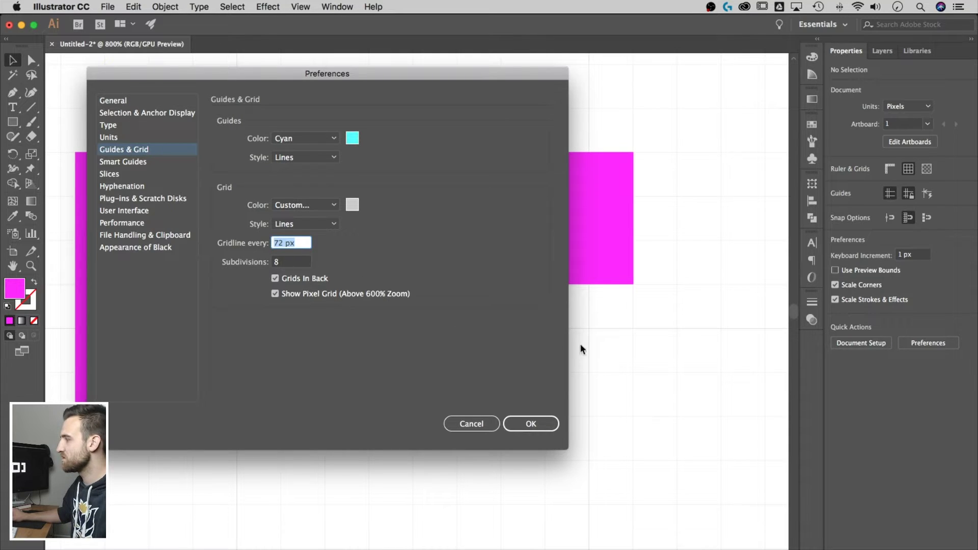
Step: Set the Grid Style to Dots in the Guides & Grid preferences
drag(481, 73, 494, 149)
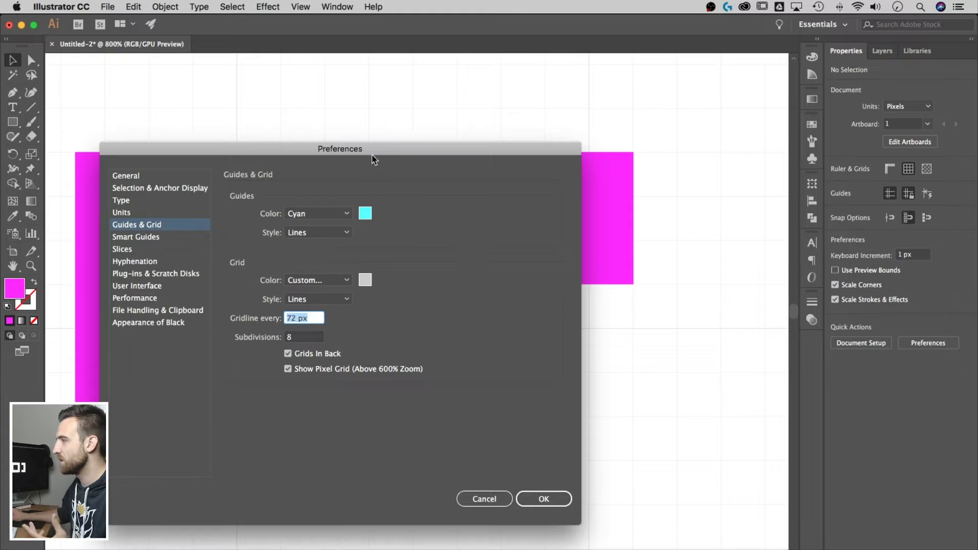
drag(375, 149, 363, 83)
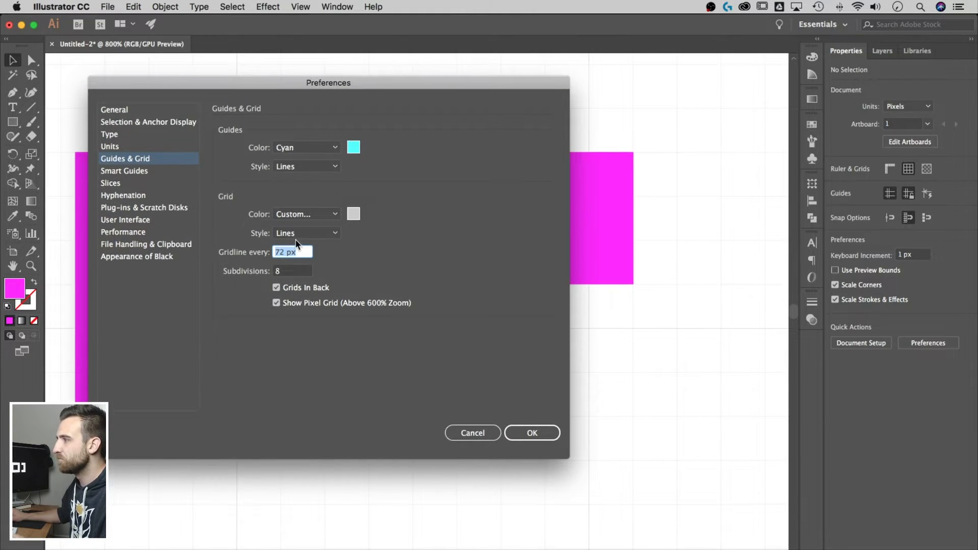
click(321, 233)
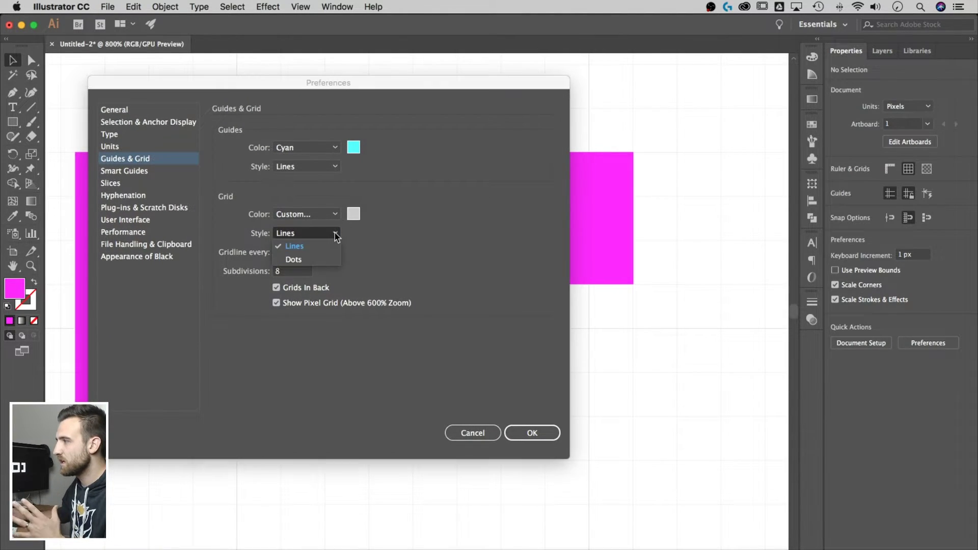
click(320, 258)
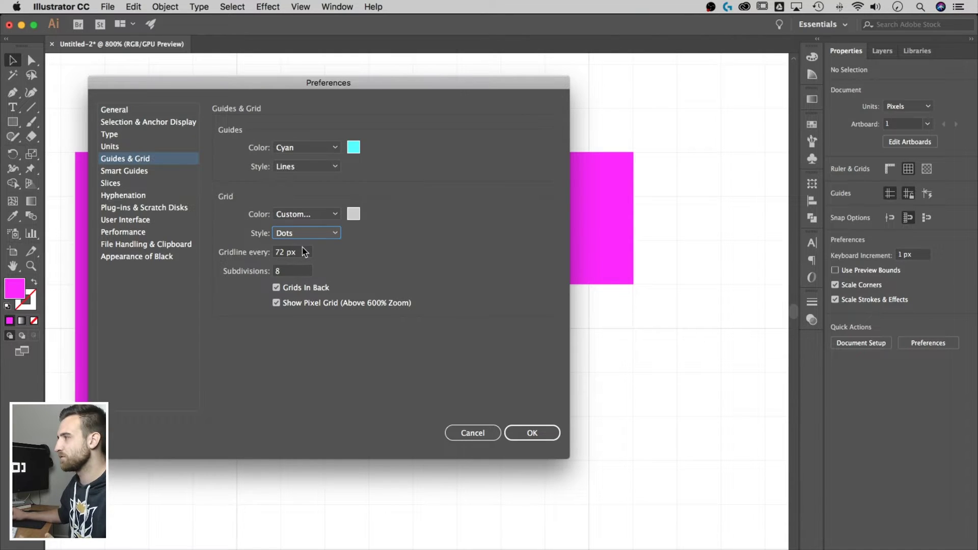
Step: Pick a darker grid colour, set Subdivisions to 4, and apply the settings
click(353, 214)
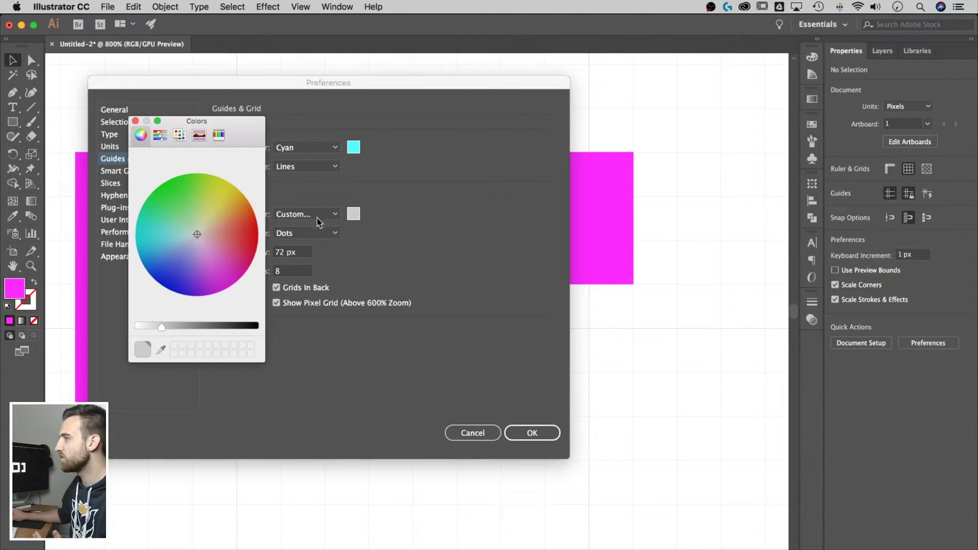
drag(178, 325, 212, 325)
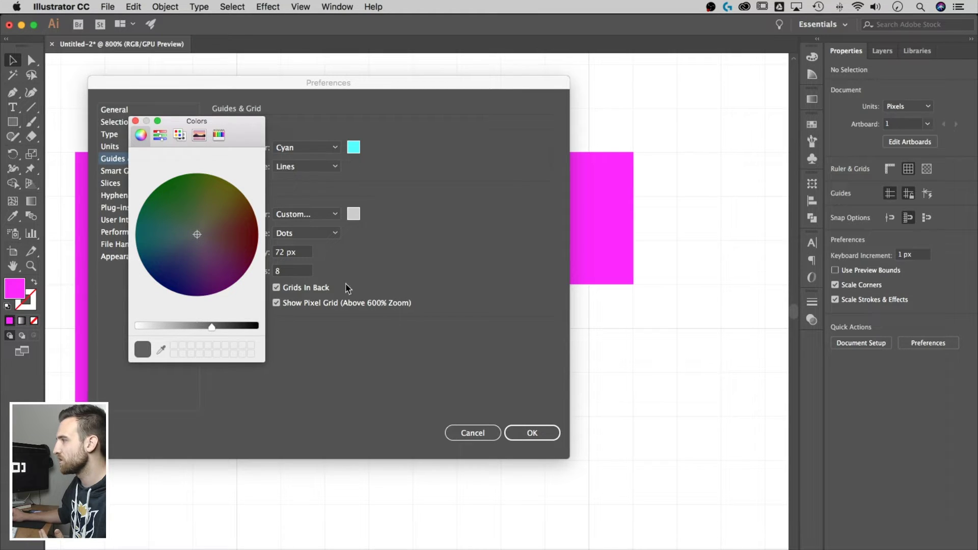
click(135, 121)
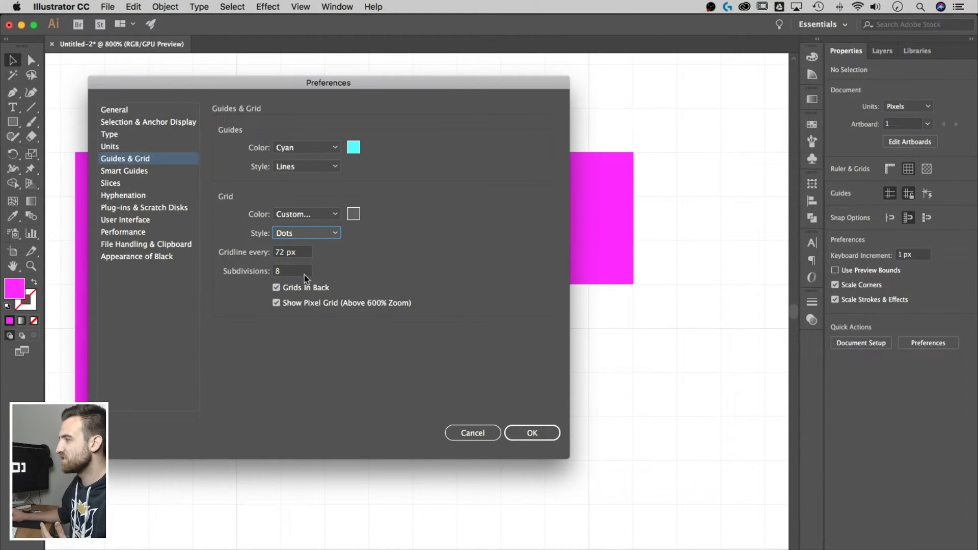
click(289, 275)
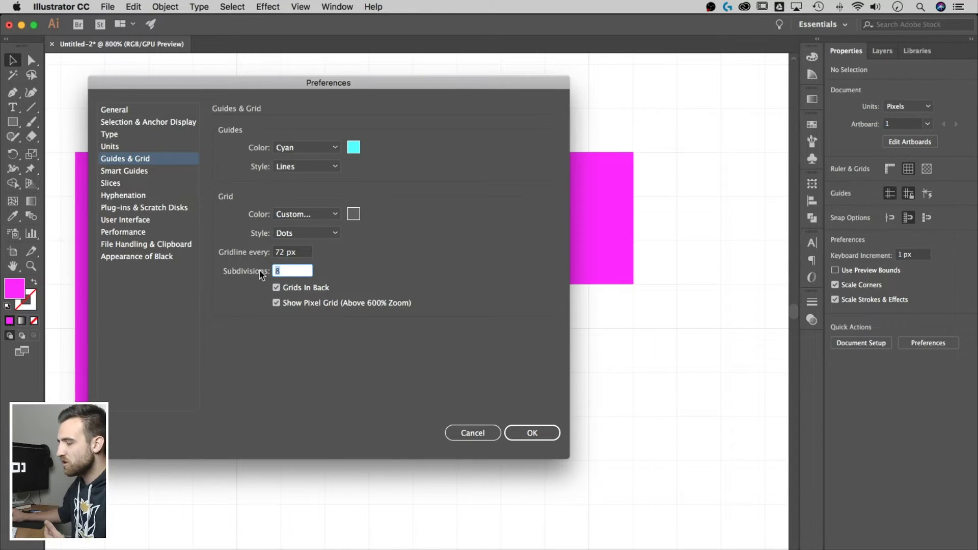
text(4)
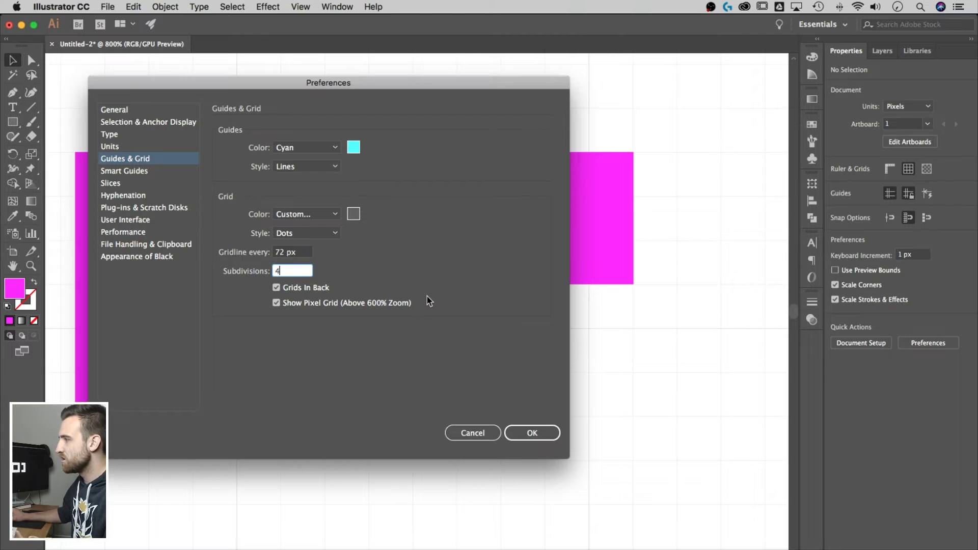
click(532, 433)
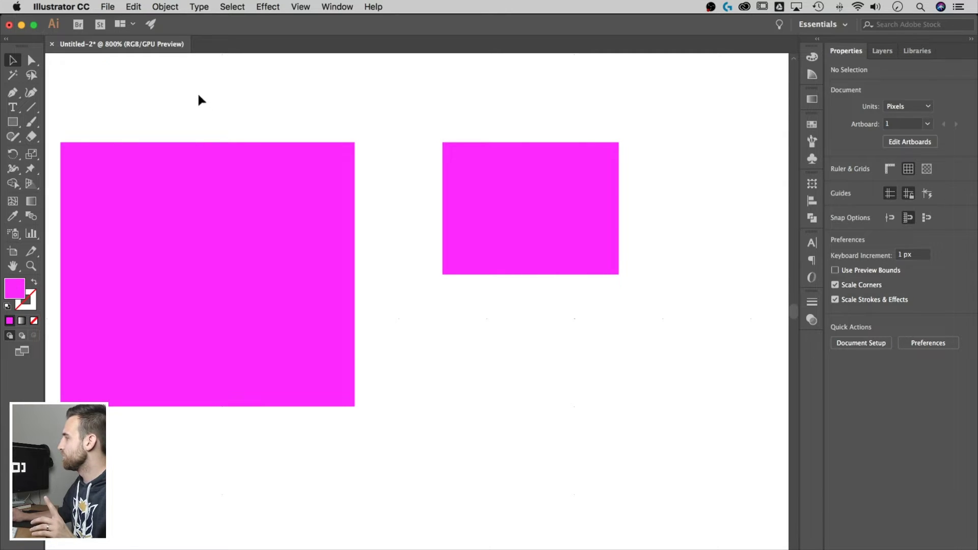
Step: In Guides & Grid preferences, change the Grid Style from Dots back to Lines
click(69, 7)
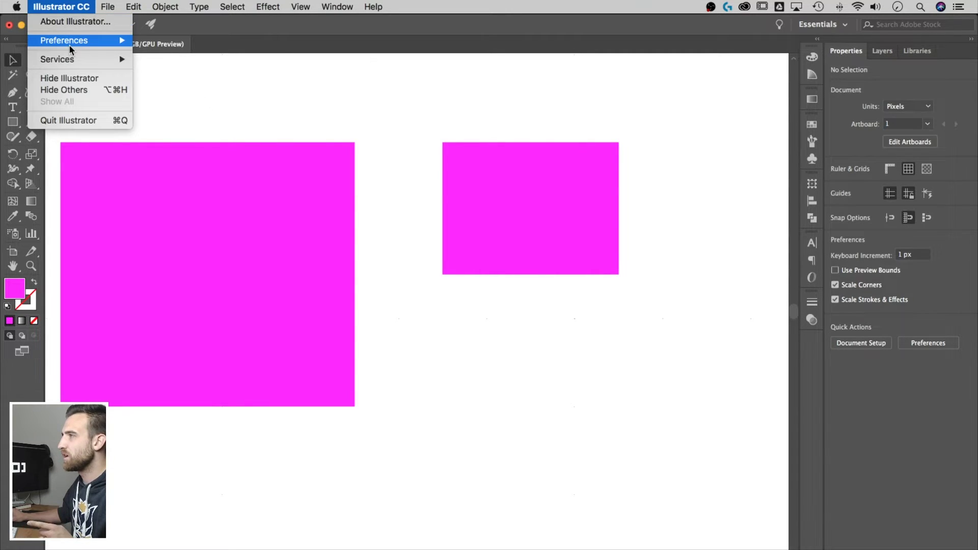
mouse_move(68, 42)
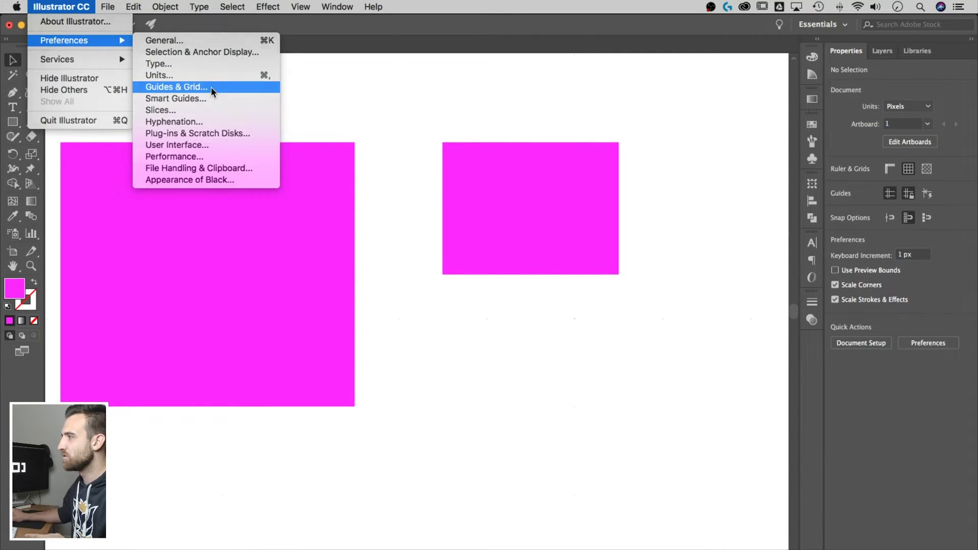
click(211, 86)
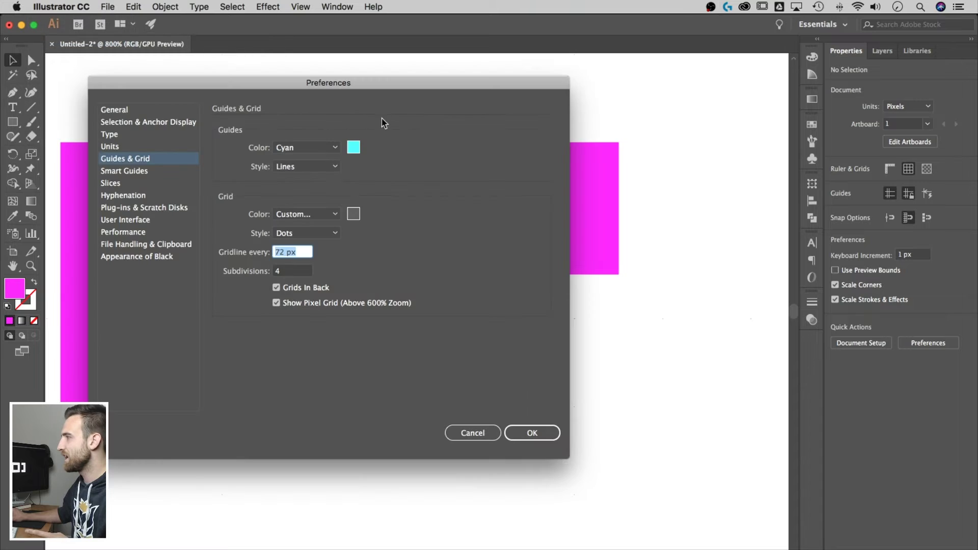
click(332, 233)
click(324, 247)
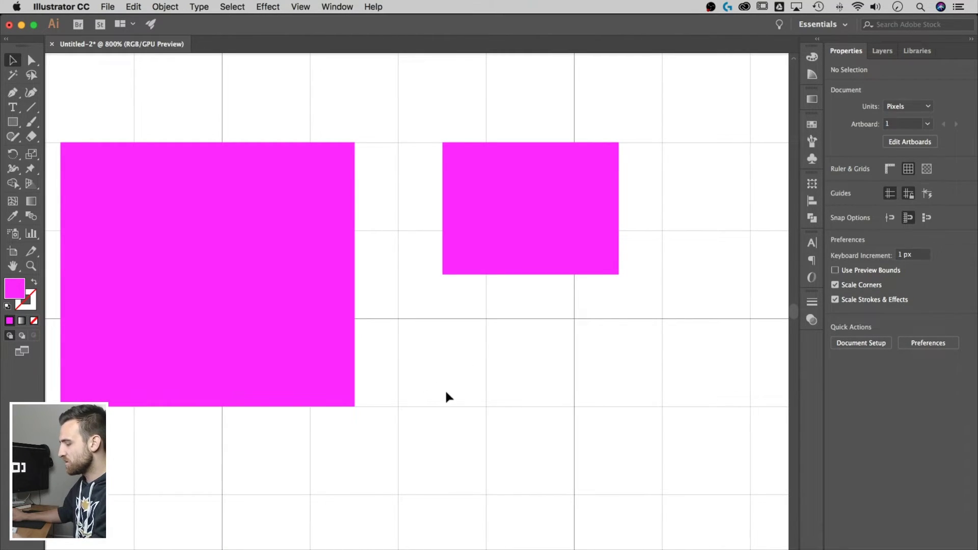
Step: Zoom out to 400% and narrow the large rectangle to 33.125 × 54 px on the grid
key(super+minus)
drag(419, 428, 421, 267)
key(super+minus)
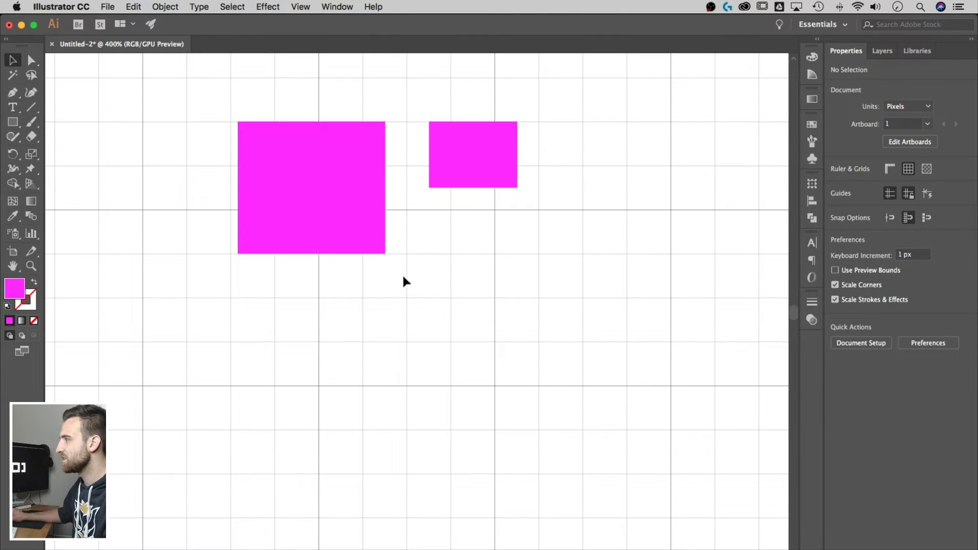
click(352, 226)
drag(383, 251, 320, 253)
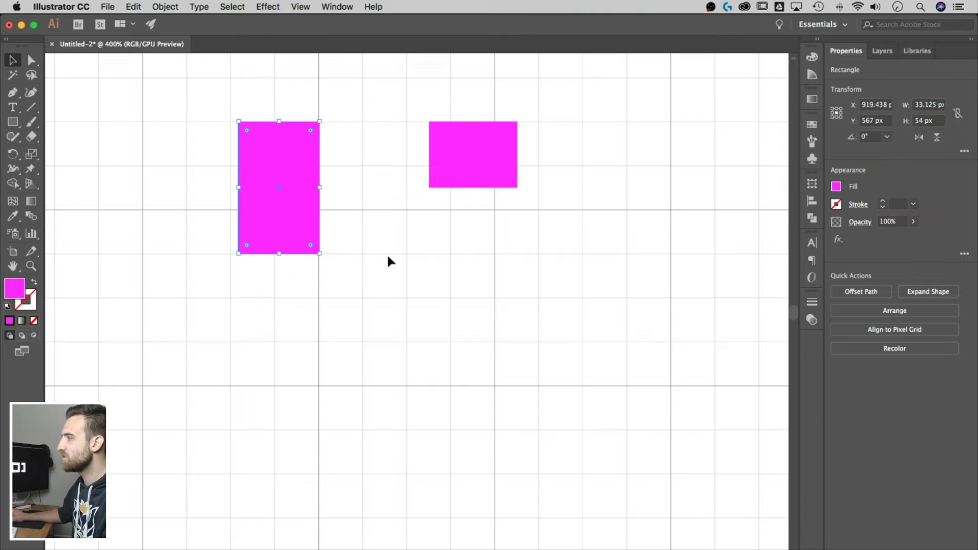